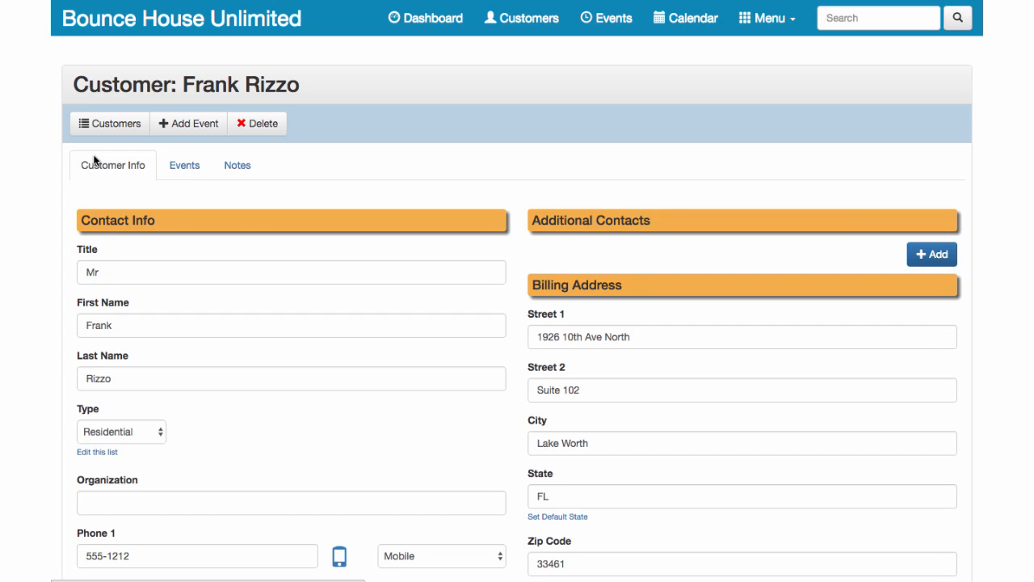
Open the customer's proposed event dated 09/26/2016 and display its items sheet.
{"action": "left_click", "coordinate": [177, 167]}
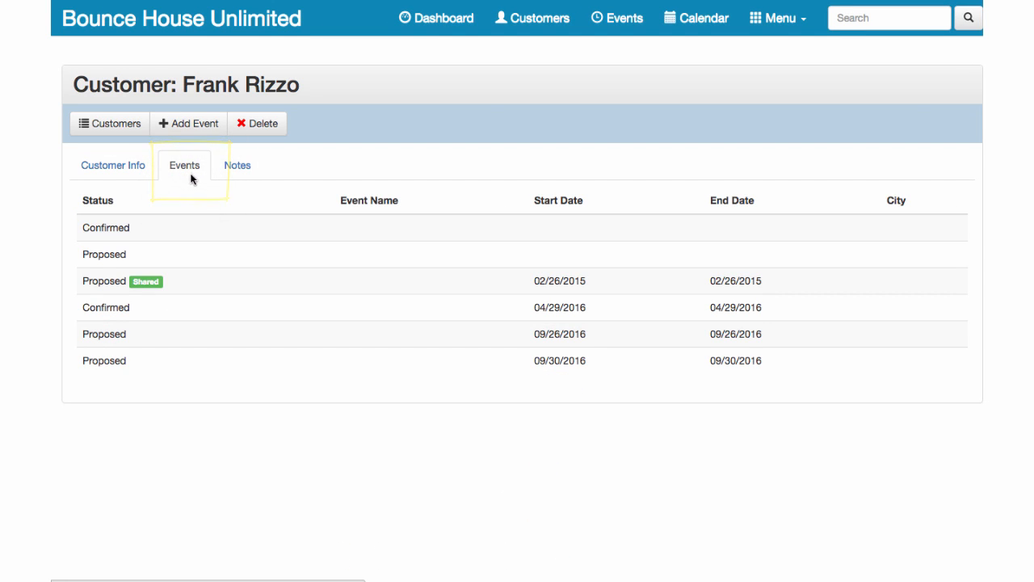
{"action": "left_click", "coordinate": [228, 334]}
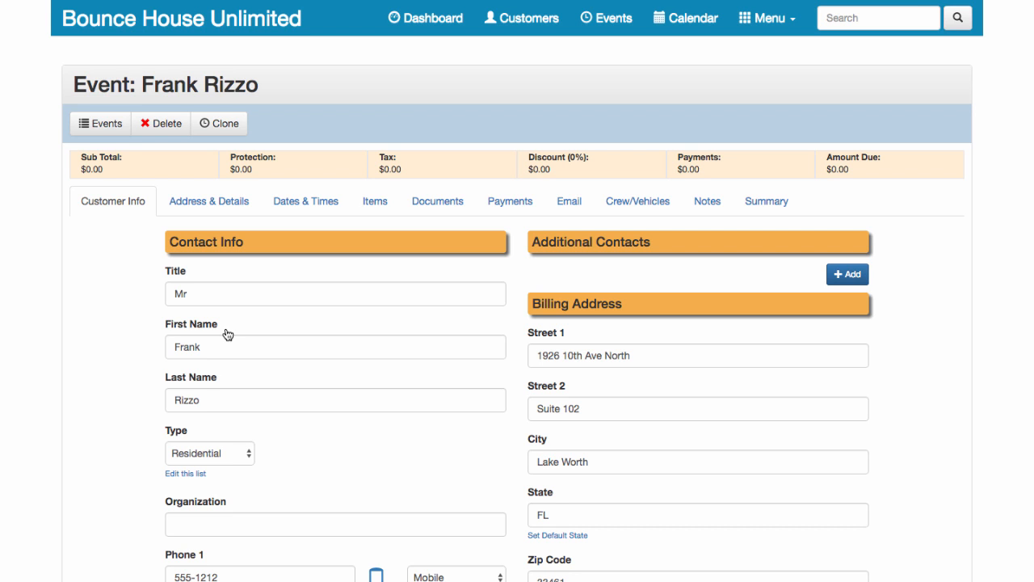
{"action": "left_click", "coordinate": [376, 202]}
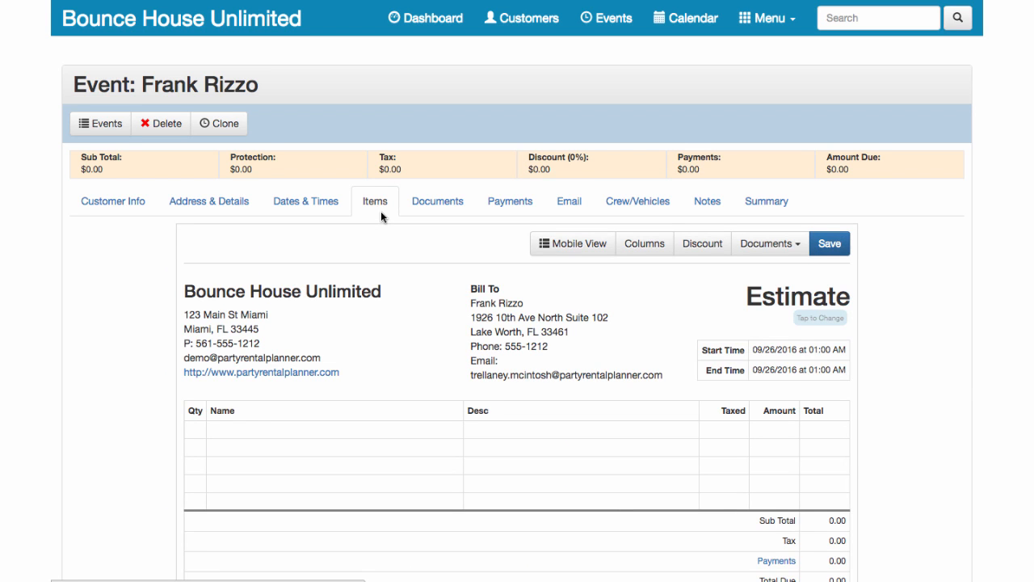
{"action": "scroll", "coordinate": [380, 211], "scroll_direction": "down", "scroll_amount": 3}
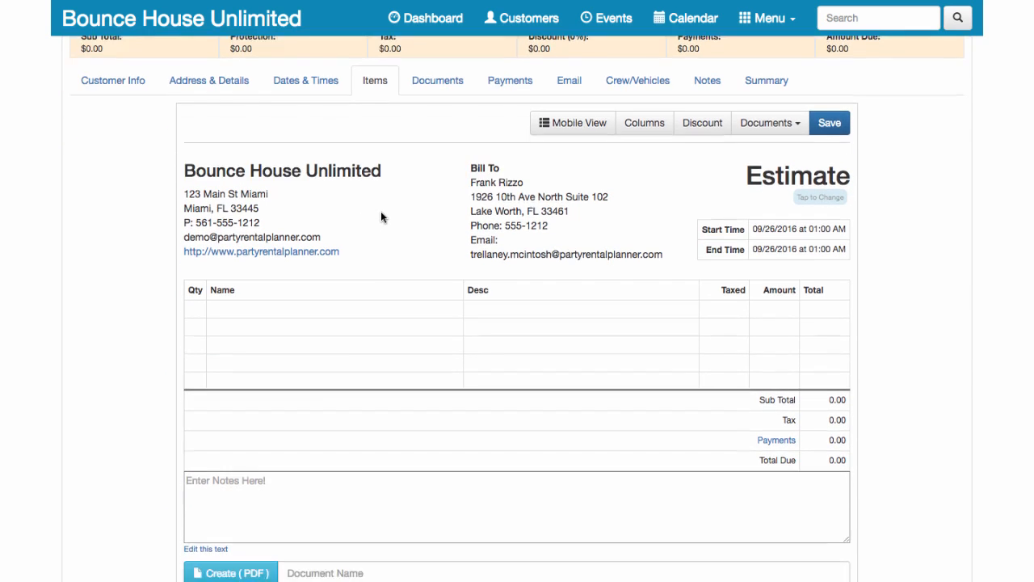
{"action": "scroll", "coordinate": [381, 216], "scroll_direction": "down", "scroll_amount": 1}
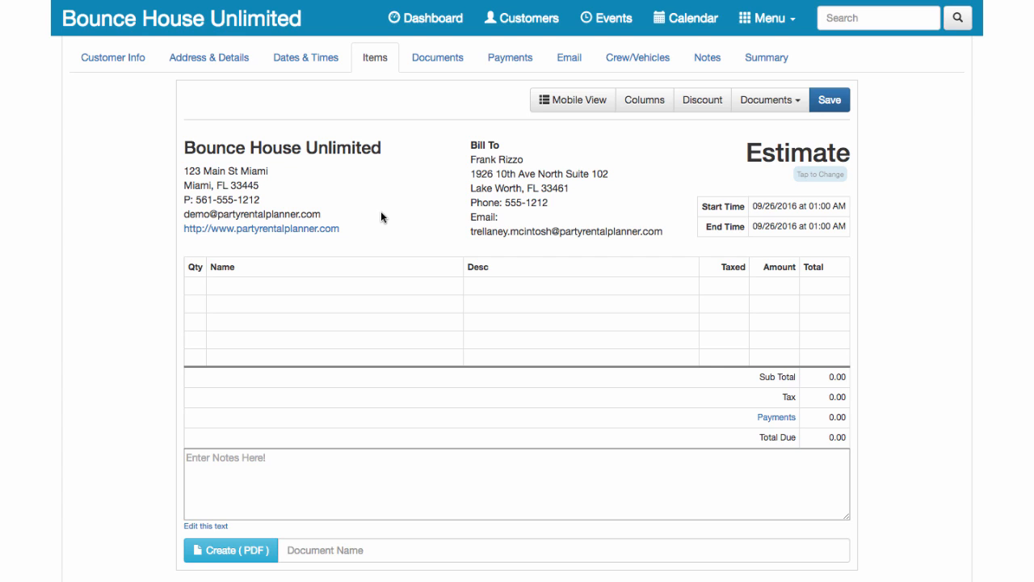
Cycle the document type of the items sheet from Estimate until it is set to Invoice.
{"action": "left_click", "coordinate": [751, 155]}
{"action": "left_click", "coordinate": [766, 155]}
{"action": "left_click", "coordinate": [767, 156]}
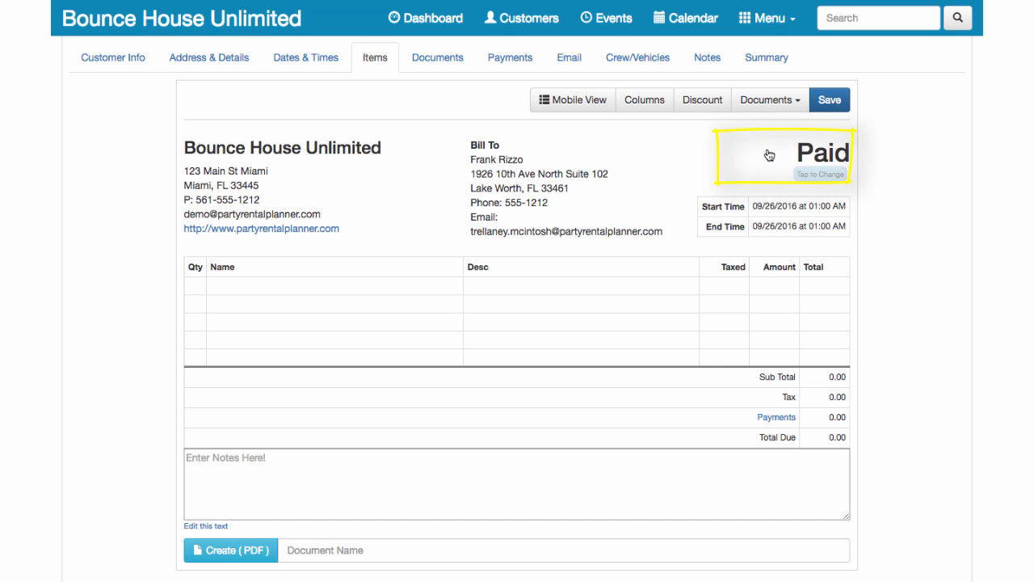
{"action": "left_click", "coordinate": [769, 154]}
{"action": "left_click", "coordinate": [768, 154]}
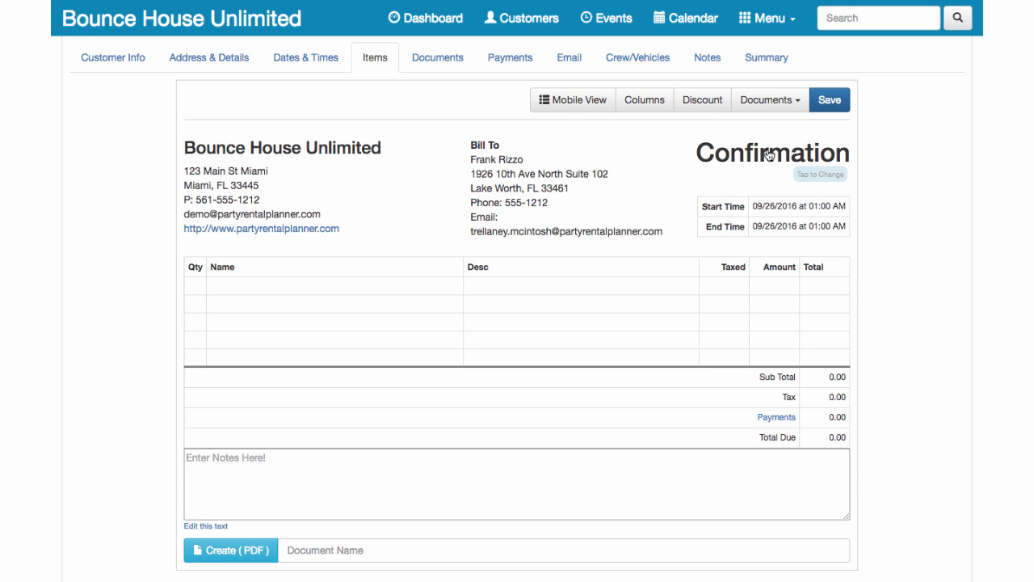
{"action": "left_click", "coordinate": [769, 154]}
Add the inventory item "Batman bouncer" as the first invoice line and set its quantity to 4.
{"action": "left_click", "coordinate": [332, 286]}
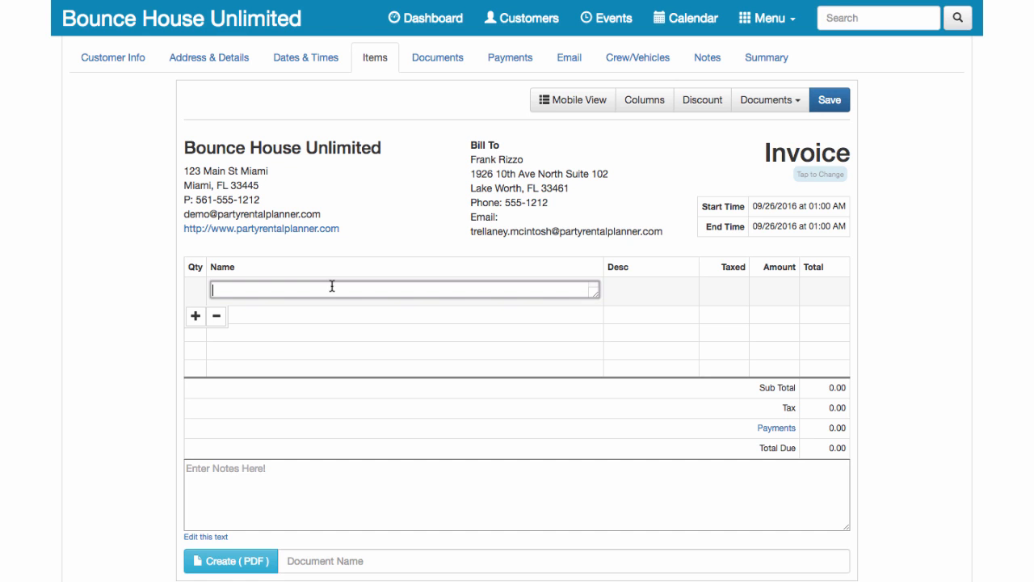
{"action": "type", "text": "bat"}
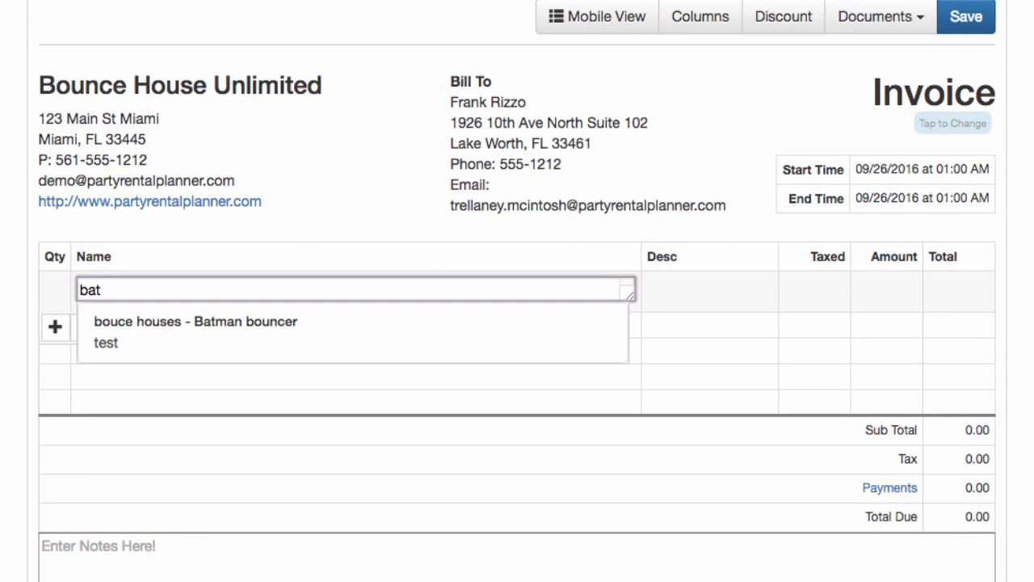
{"action": "left_click", "coordinate": [262, 321]}
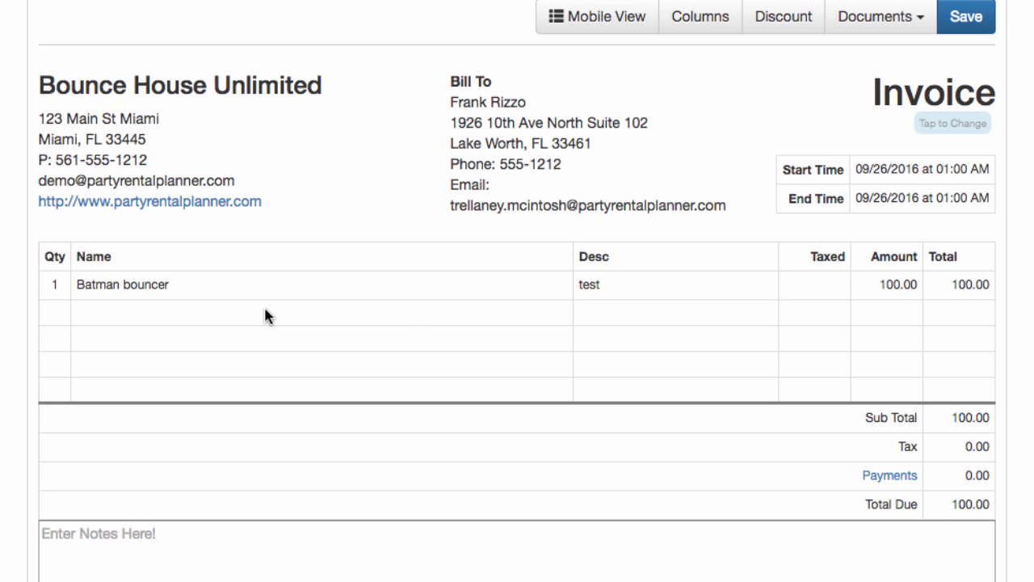
{"action": "left_click", "coordinate": [54, 288]}
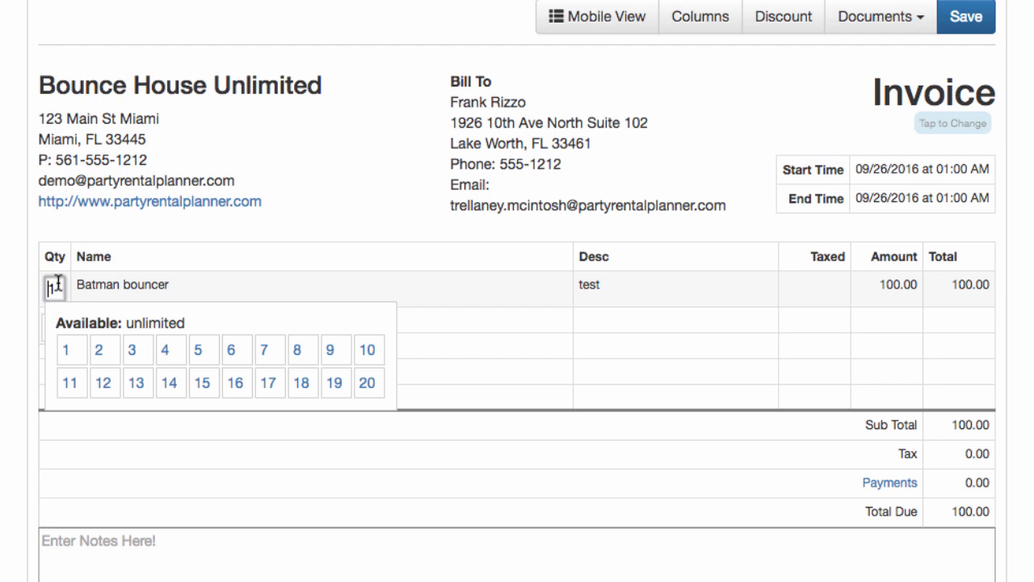
{"action": "left_click", "coordinate": [168, 354]}
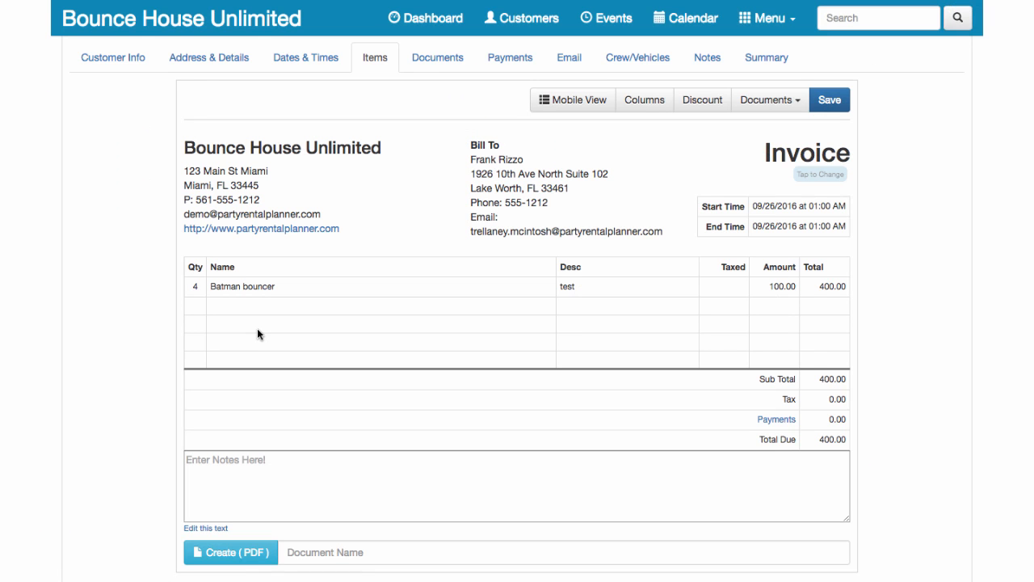
Add a custom line "Delivey Fee" with description "Travel of over 50 miles" and no tax, and save the invoice.
{"action": "left_click", "coordinate": [257, 323]}
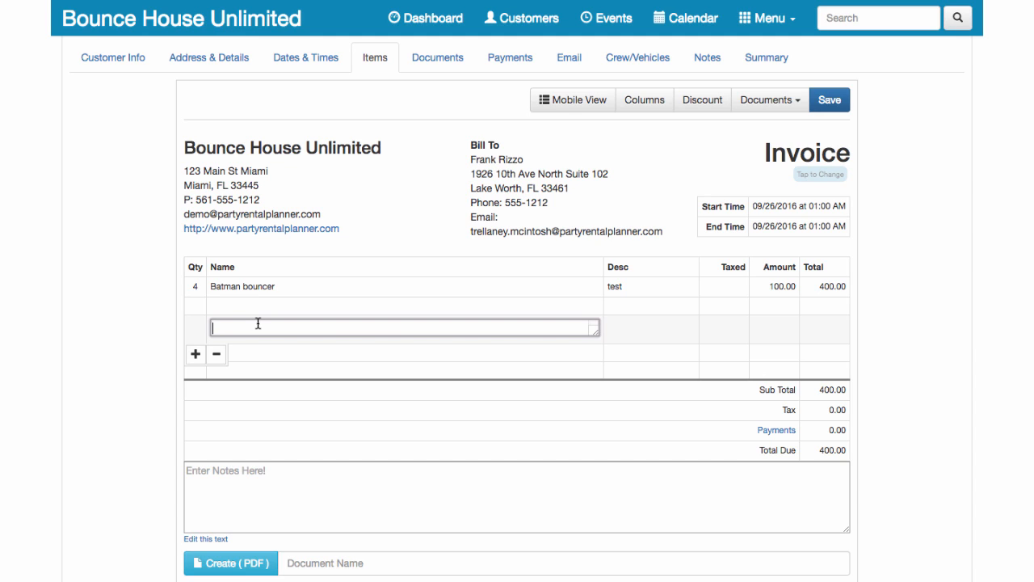
{"action": "type", "text": "Delivey Fee"}
{"action": "key", "text": "Tab"}
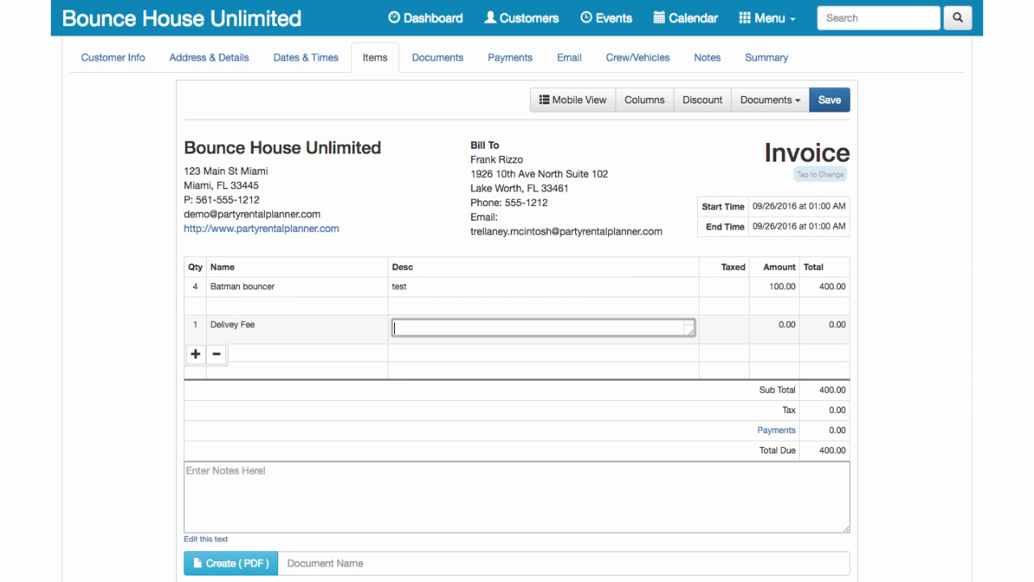
{"action": "type", "text": "Travel of over 50 mile"}
{"action": "type", "text": "s"}
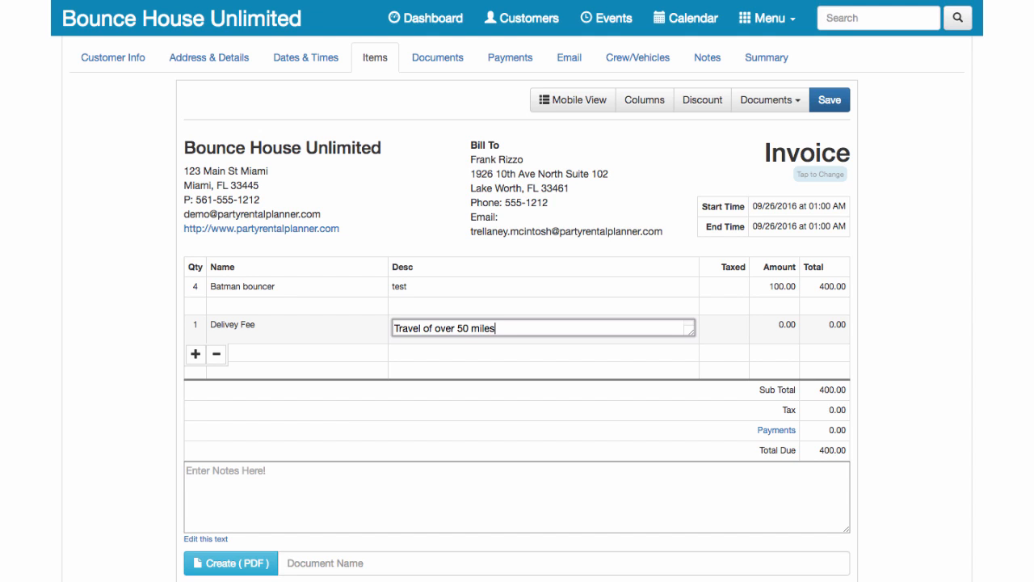
{"action": "key", "text": "Tab"}
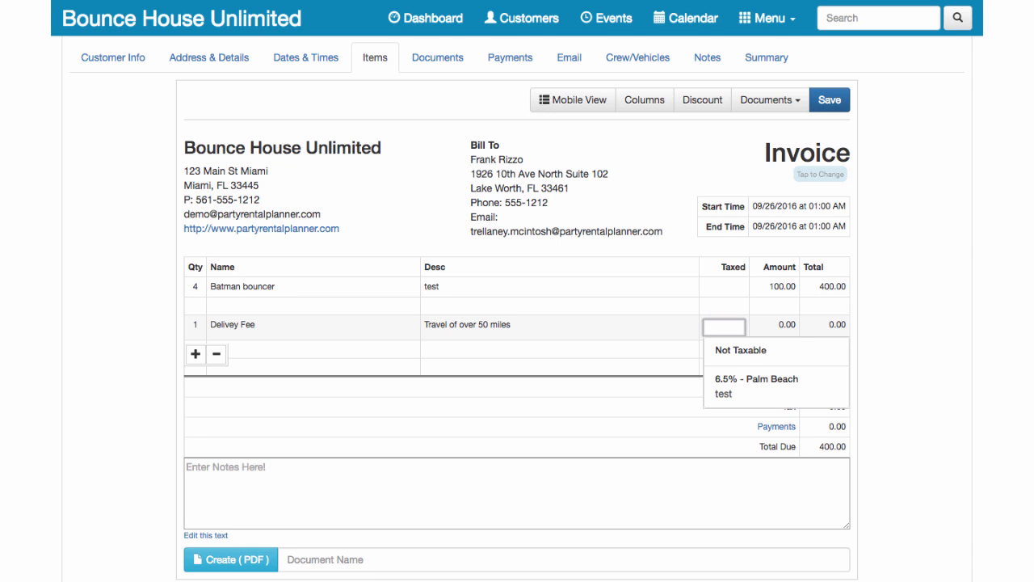
{"action": "key", "text": "Tab"}
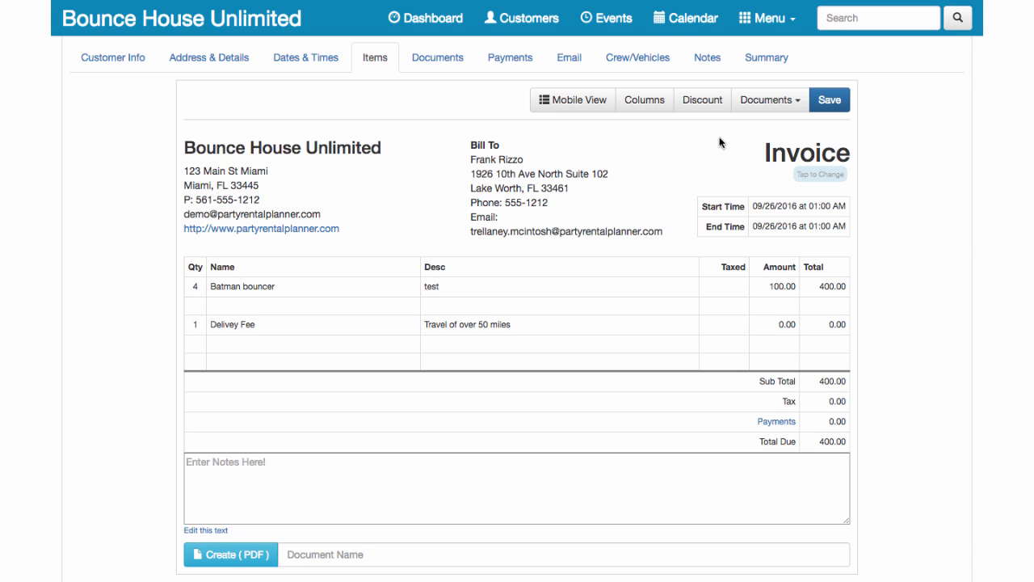
{"action": "left_click", "coordinate": [818, 110]}
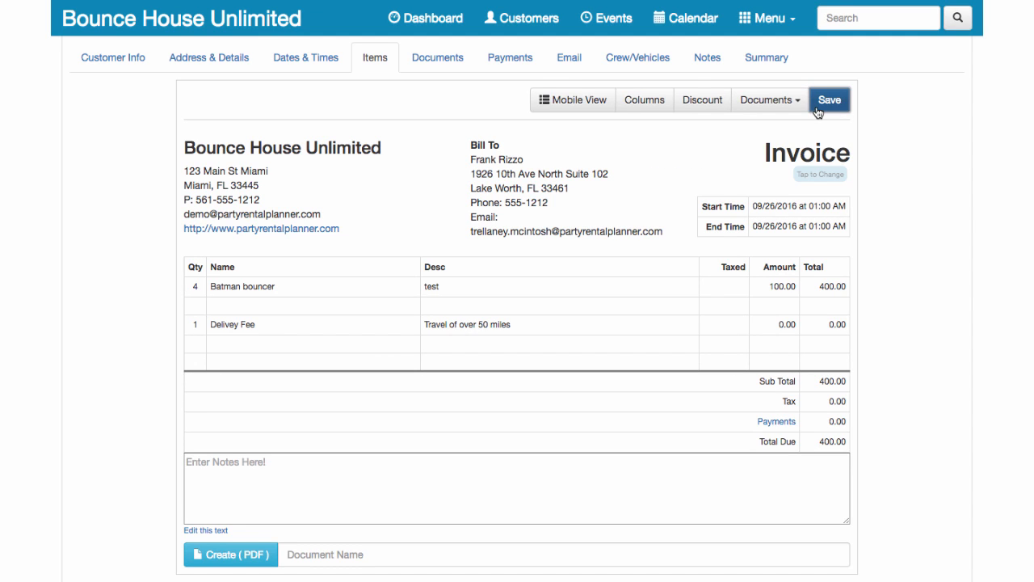
Set the delivery fee line's amount to 10.00.
{"action": "left_click", "coordinate": [777, 329]}
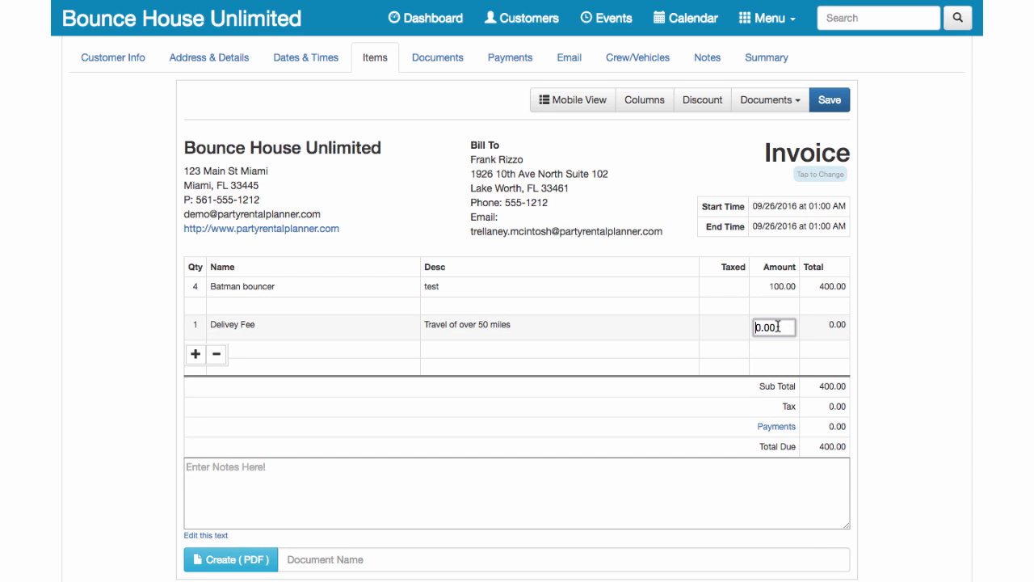
{"action": "type", "text": "1"}
{"action": "key", "text": "Return"}
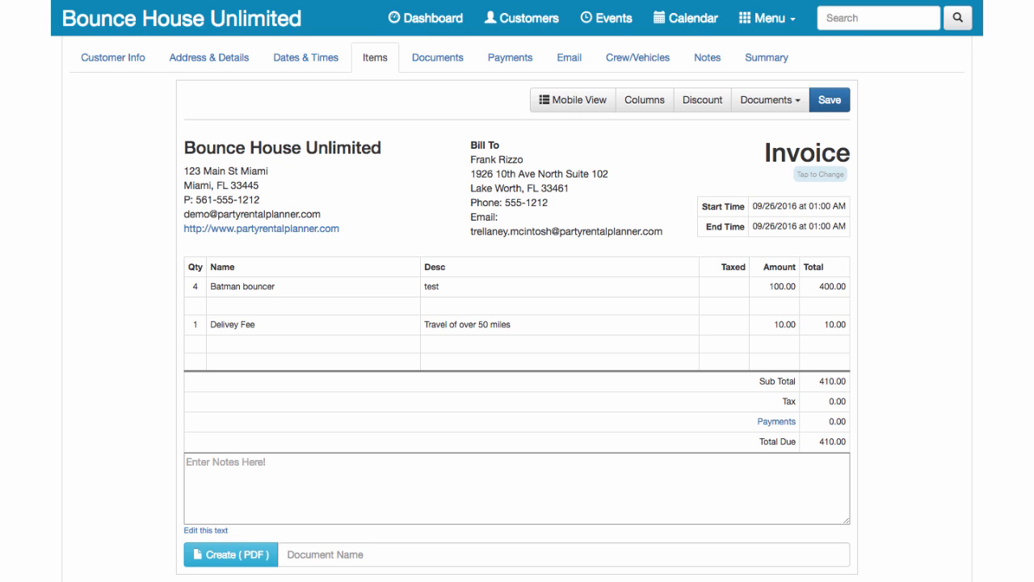
Insert four blank rows below the delivery fee line.
{"action": "left_click", "coordinate": [284, 331]}
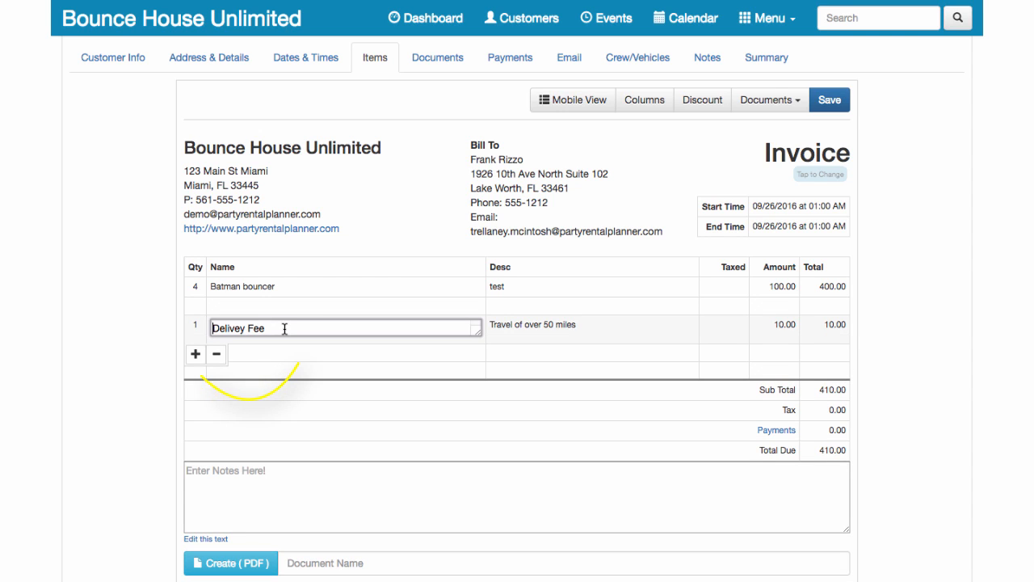
{"action": "left_click", "coordinate": [197, 355]}
{"action": "left_click", "coordinate": [196, 355]}
{"action": "left_click", "coordinate": [197, 355]}
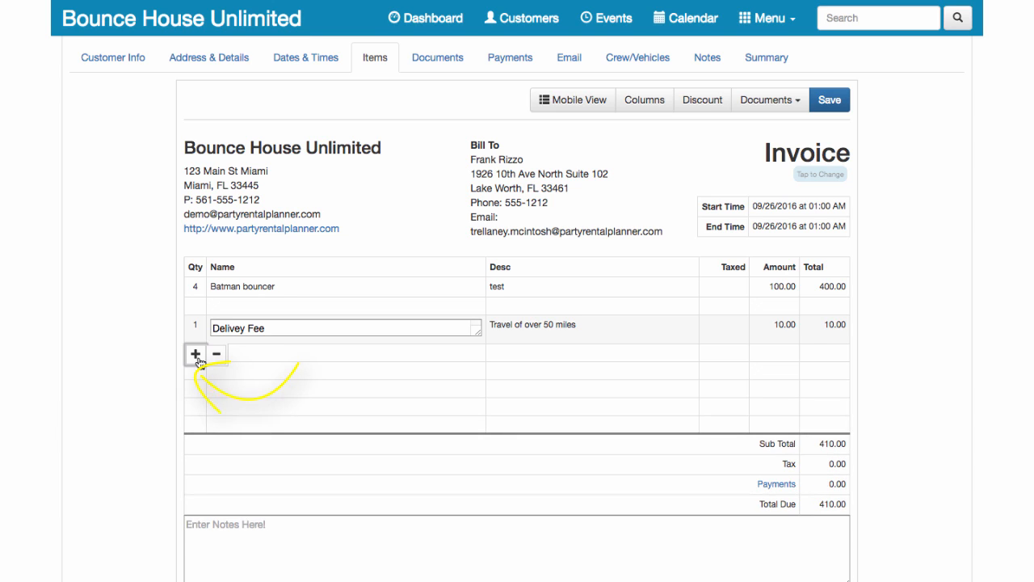
{"action": "left_click", "coordinate": [197, 356]}
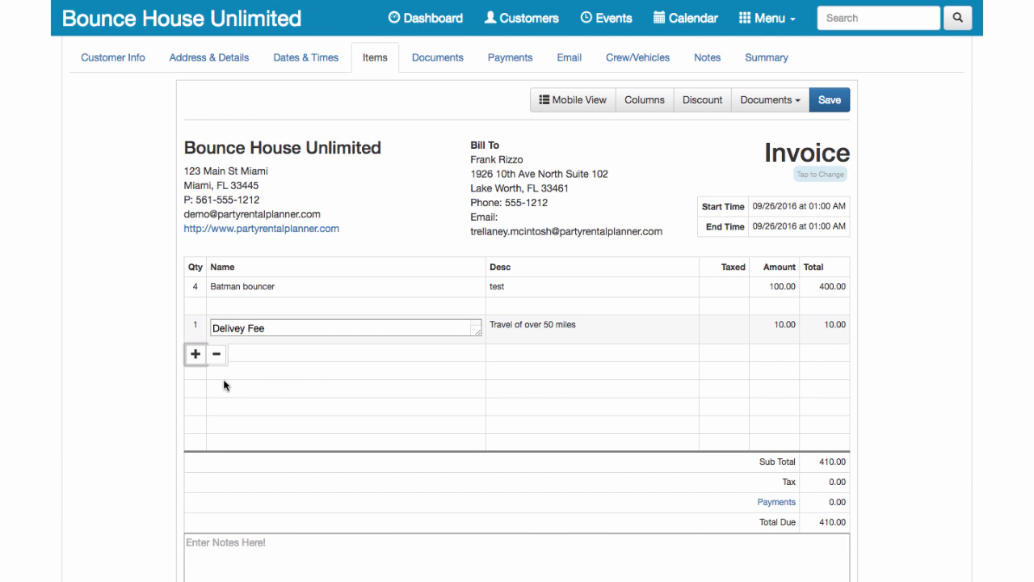
Delete the delivery fee line and two of the blank rows from the invoice table.
{"action": "left_click", "coordinate": [220, 359]}
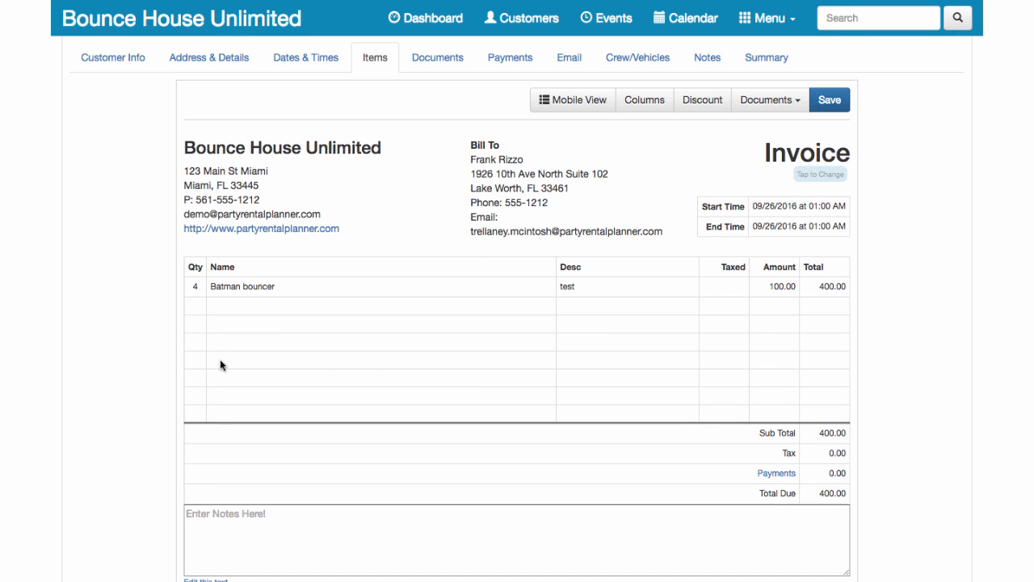
{"action": "left_click", "coordinate": [231, 349]}
{"action": "left_click", "coordinate": [217, 376]}
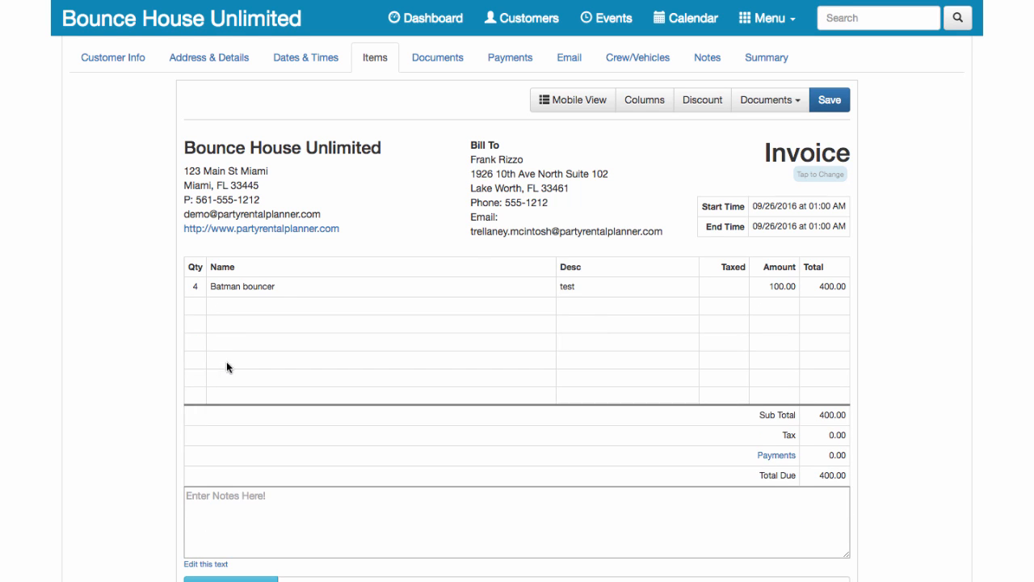
{"action": "left_click", "coordinate": [226, 365]}
{"action": "left_click", "coordinate": [218, 393]}
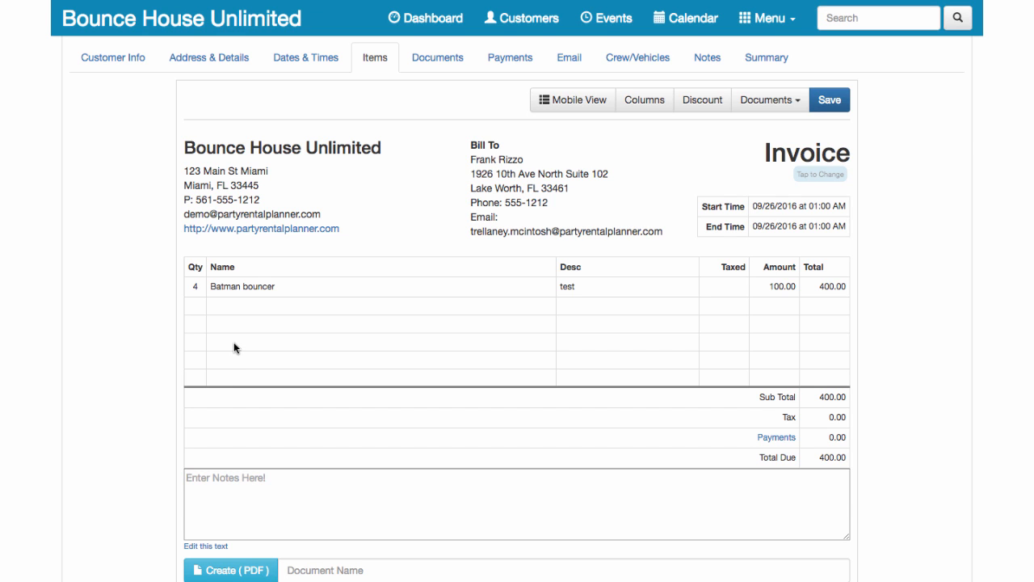
Create a PDF document from the invoice with the name "Invoice 1".
{"action": "scroll", "coordinate": [234, 346], "scroll_direction": "down", "scroll_amount": 2}
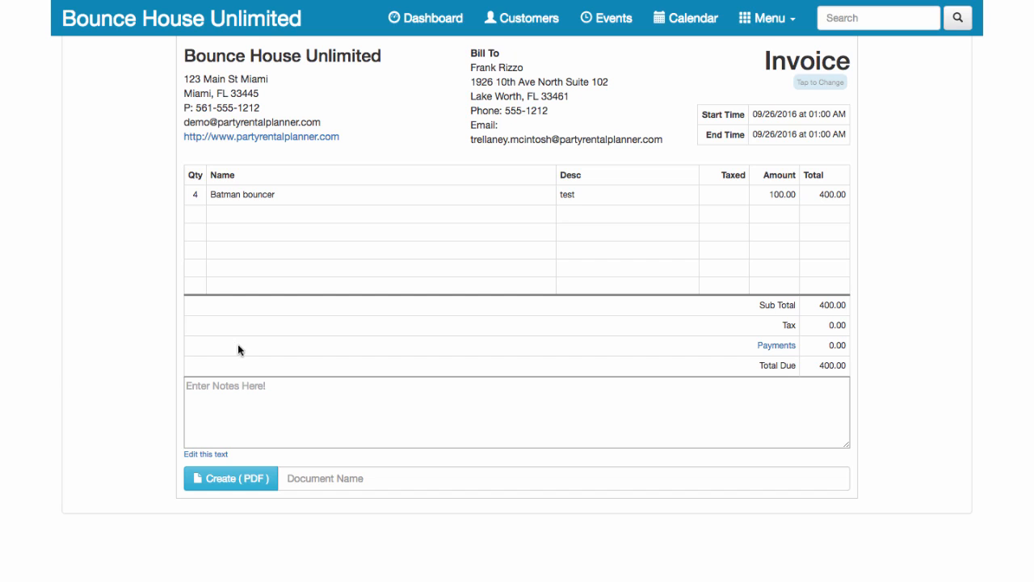
{"action": "left_click", "coordinate": [324, 482]}
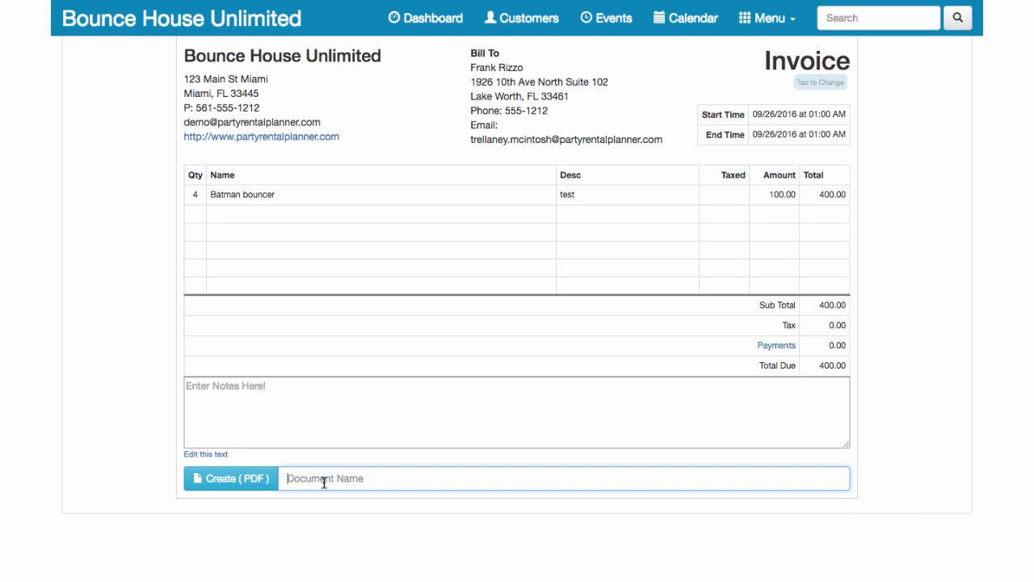
{"action": "type", "text": "Invoice 1"}
{"action": "left_click", "coordinate": [239, 483]}
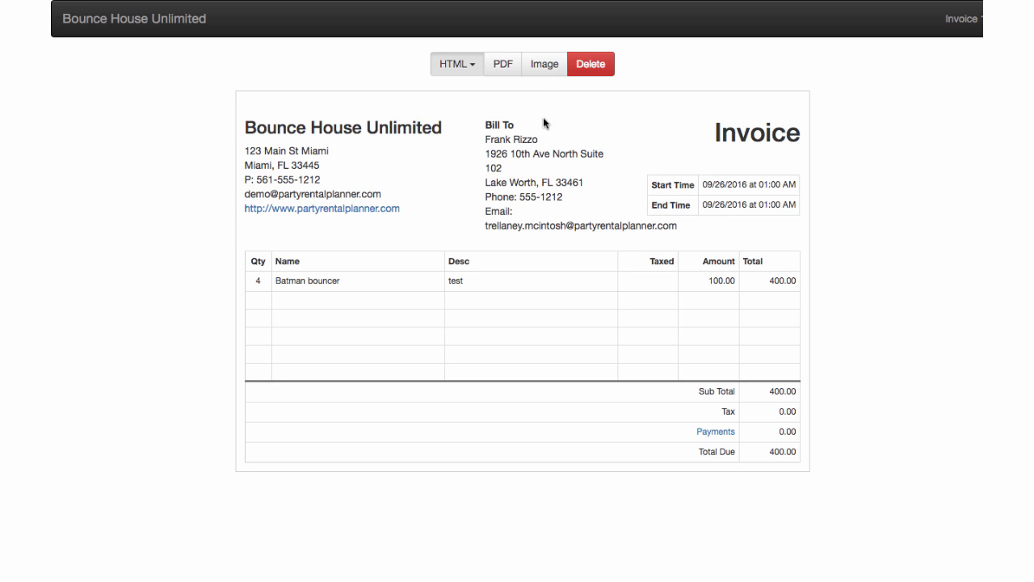
View the created invoice document in its image, PDF and HTML versions.
{"action": "left_click", "coordinate": [538, 65]}
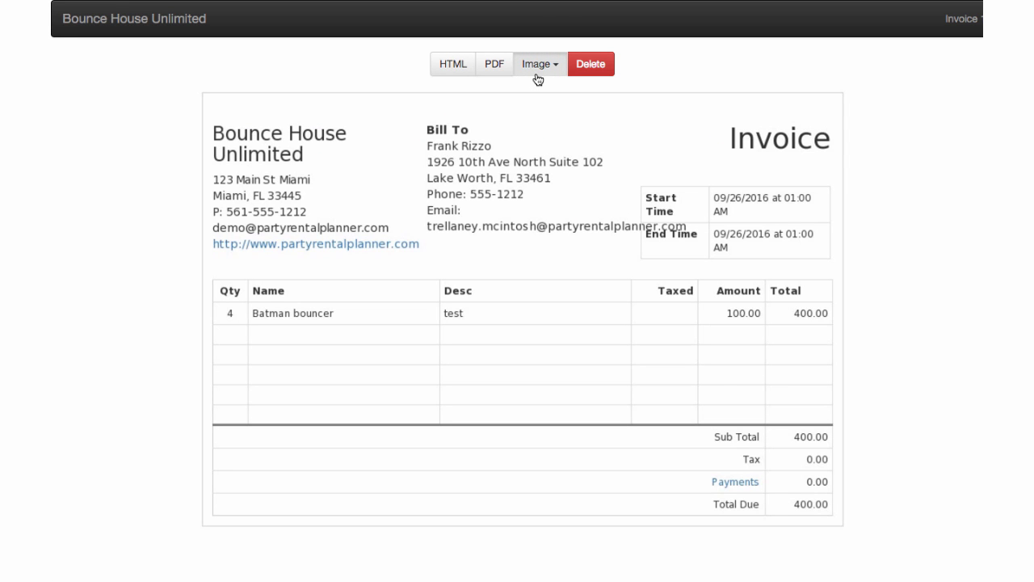
{"action": "left_click", "coordinate": [509, 76]}
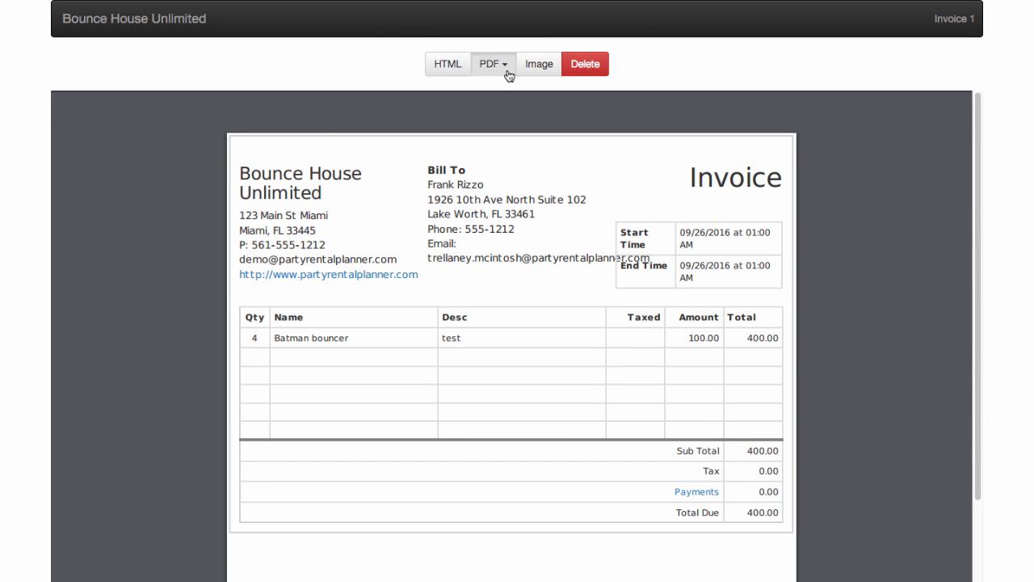
{"action": "left_click", "coordinate": [461, 75]}
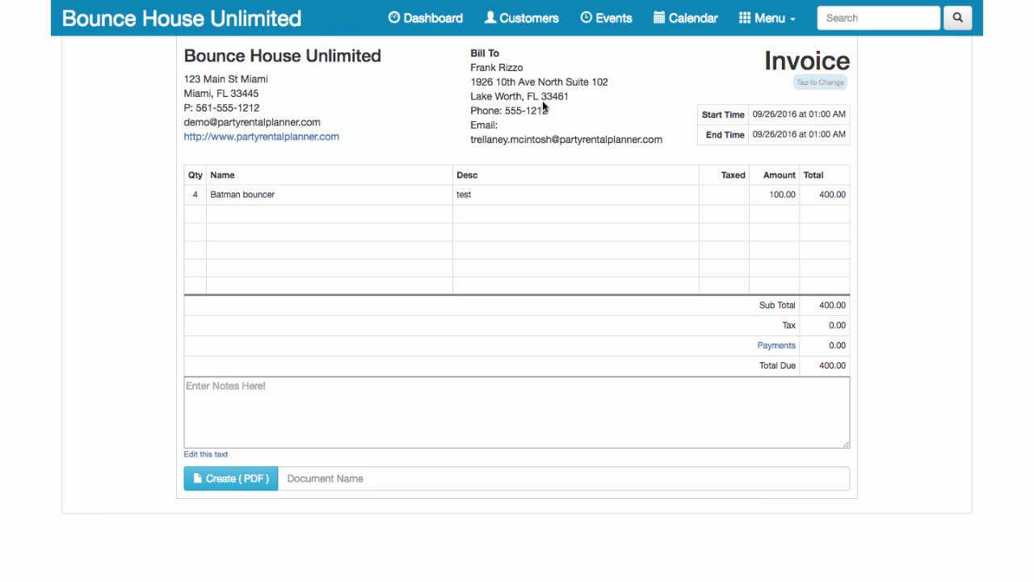
Check the event's list of created documents and change the document type to Quote.
{"action": "scroll", "coordinate": [542, 100], "scroll_direction": "up", "scroll_amount": 3}
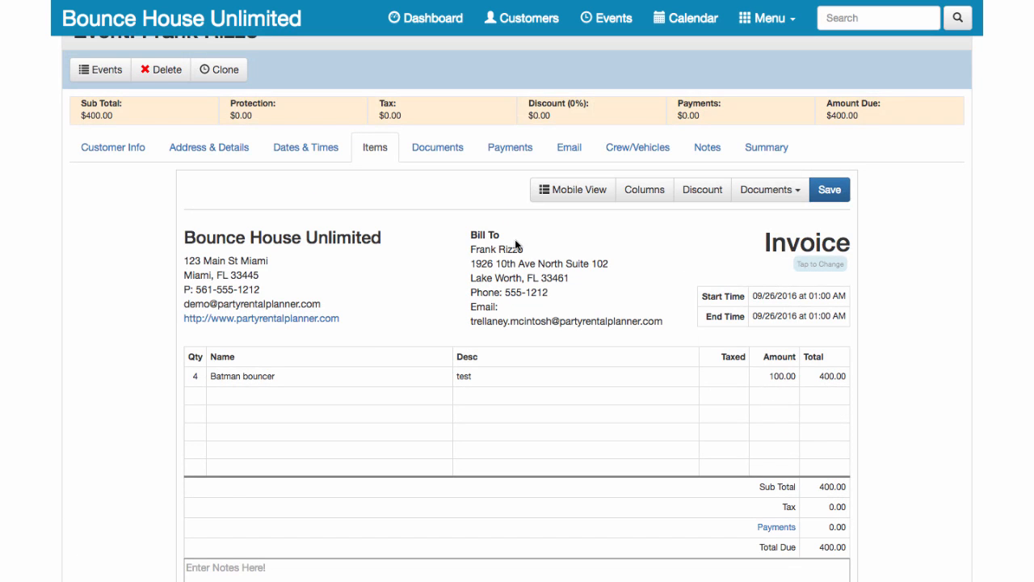
{"action": "left_click", "coordinate": [760, 201]}
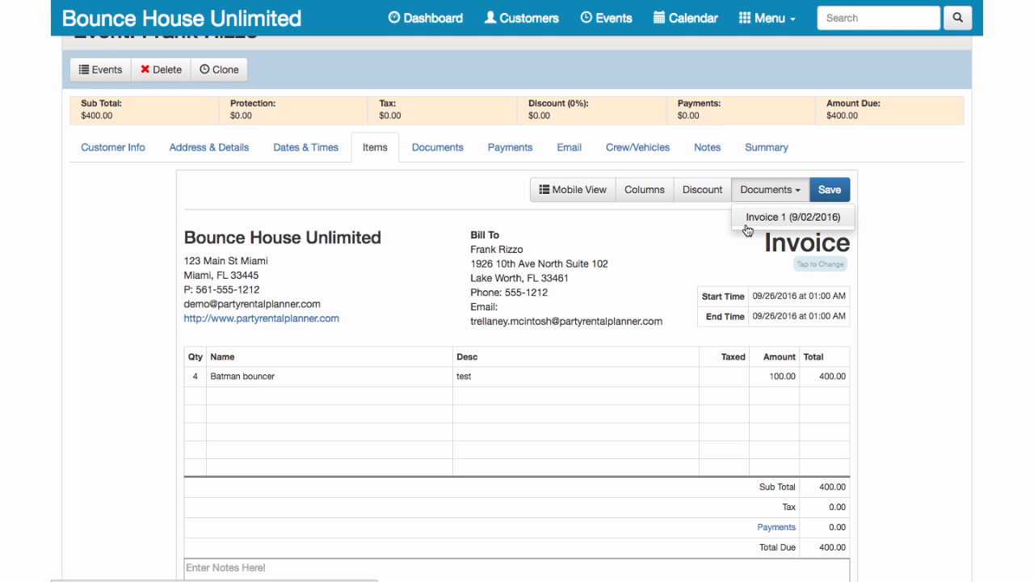
{"action": "left_click", "coordinate": [683, 237]}
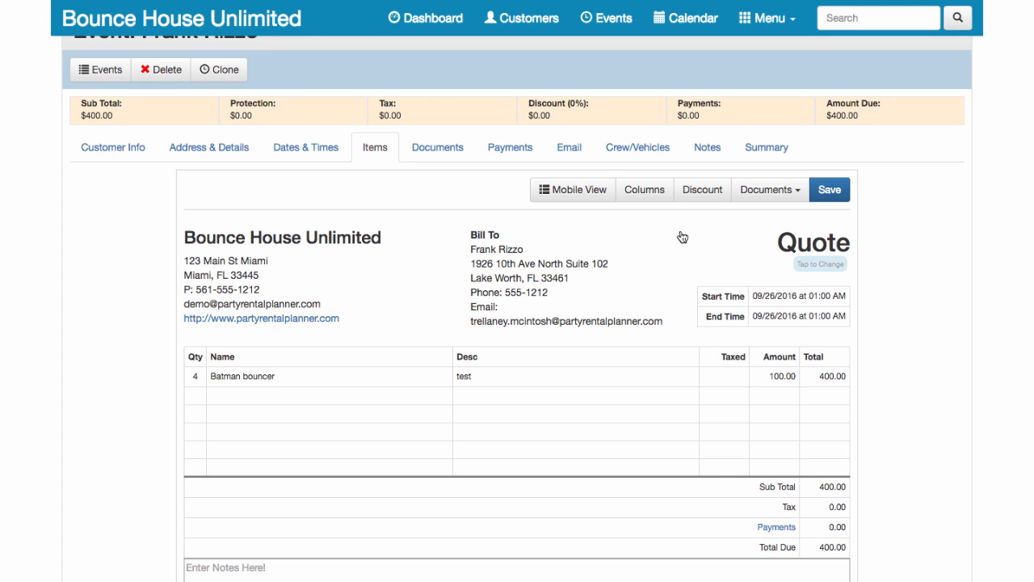